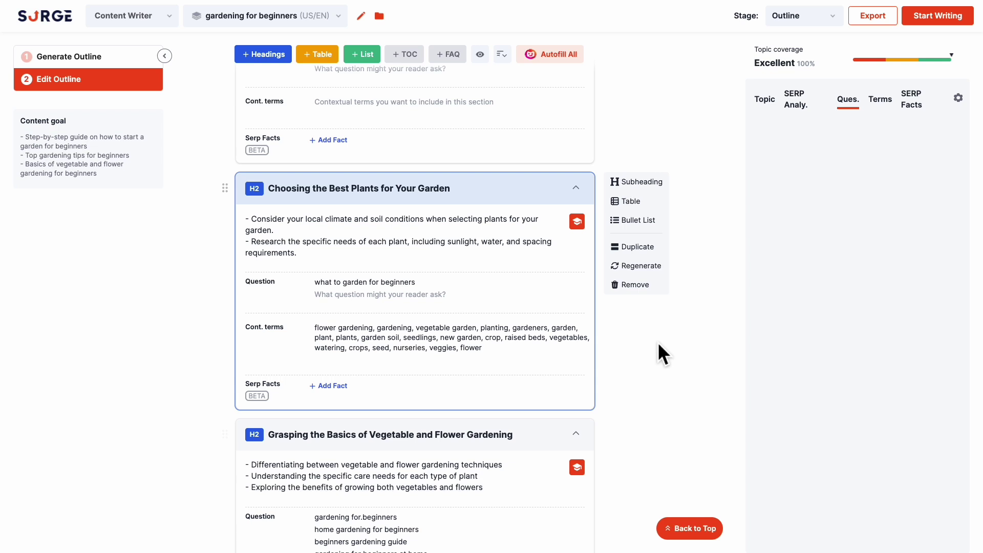
Step: Paste three beginner low-maintenance plant tips into the Choosing the Best Plants custom context
left_click(577, 222)
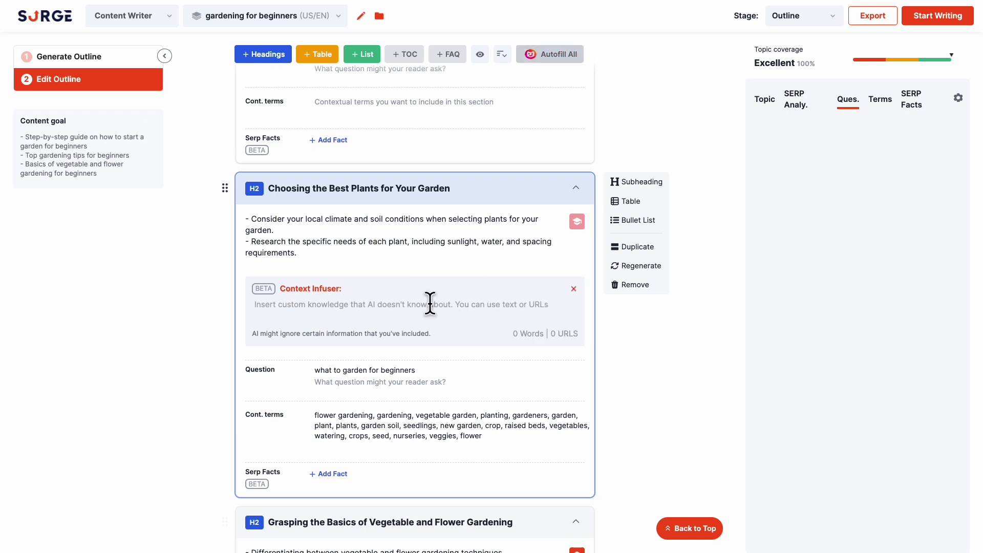
left_click(429, 305)
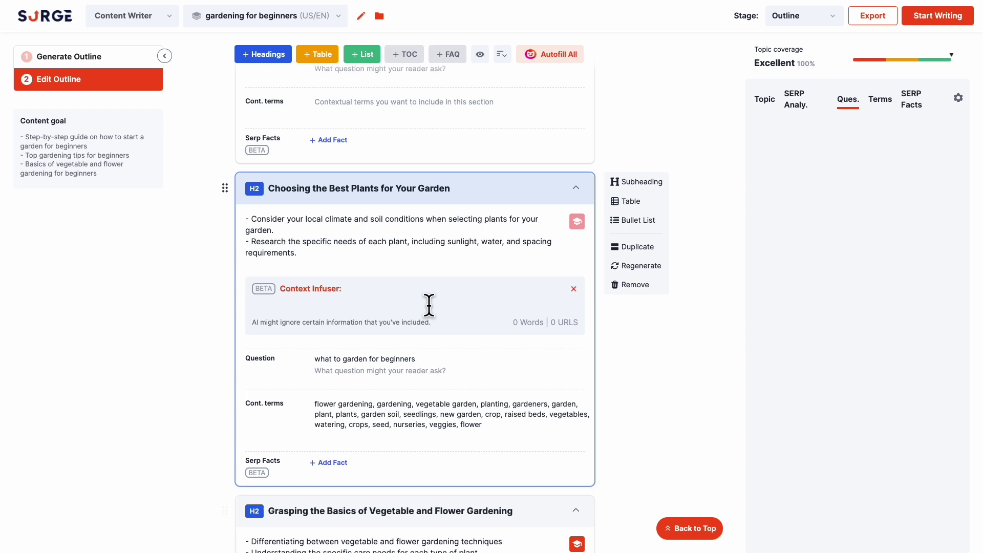
type("- For beginners just starting out, it’s highly suggested to start with low-maintenance plants - Low-maintenance plants helps you get the hang of gardening basics. Once you’ve mastered the basics, you can move on to more advanced plants - Beginner’s Gardening Store just released a range of beginner-friendly gardening seeds kit to choose from")
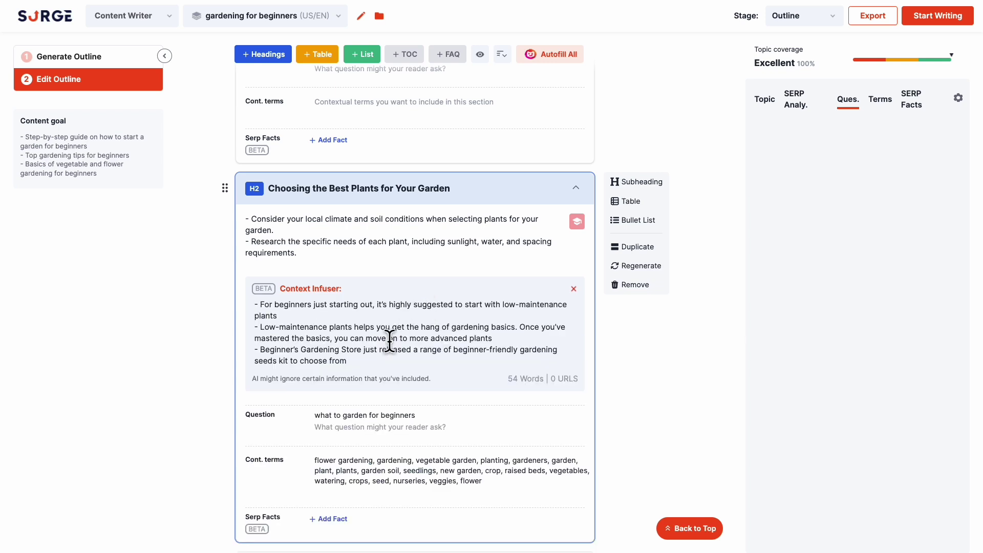
key("Return")
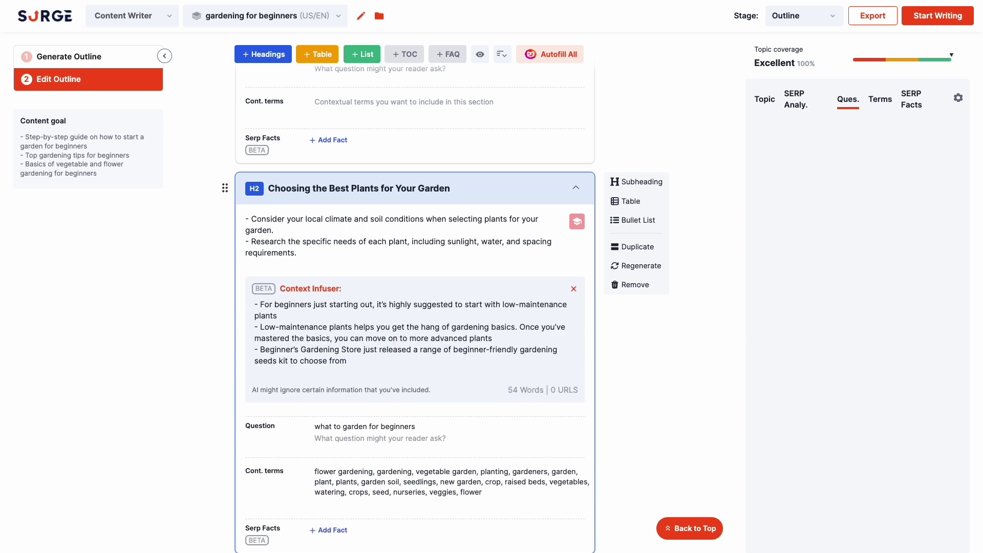
Step: Add a context line with the earthfriendlytips.com link noted '(best plants for beginners)'
type("-")
type("https://earthfriendlytips.com/best-plants-for-beginner-gardeners/")
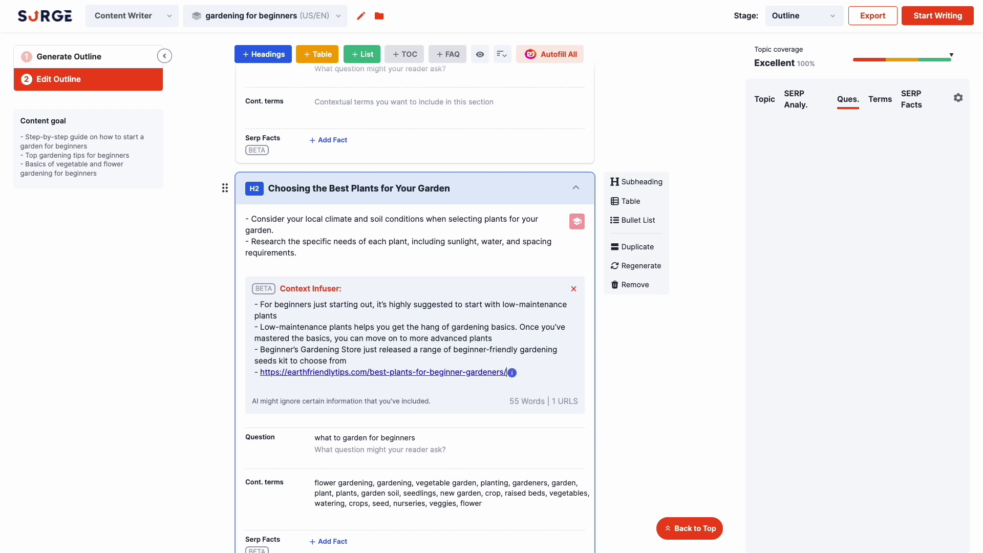
key("BackSpace")
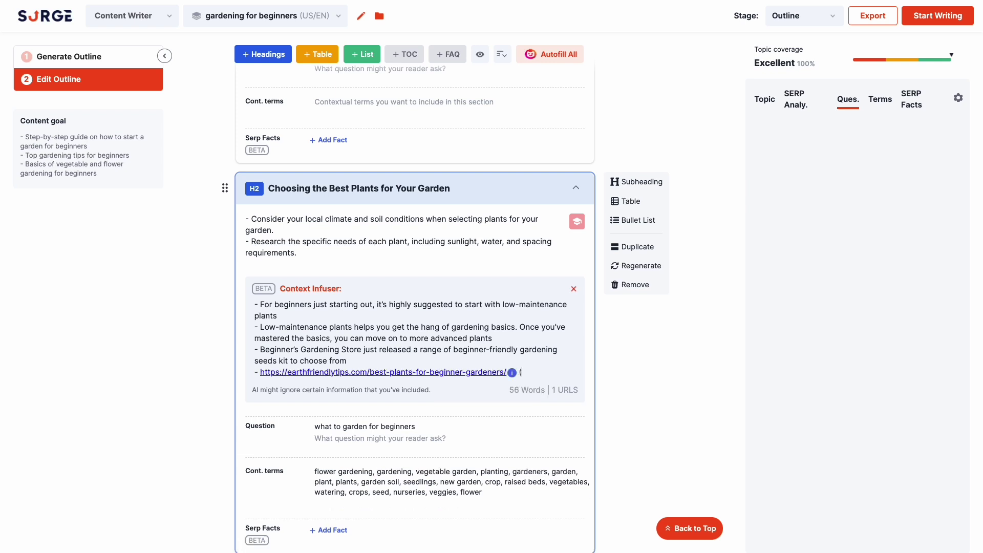
type("best plan")
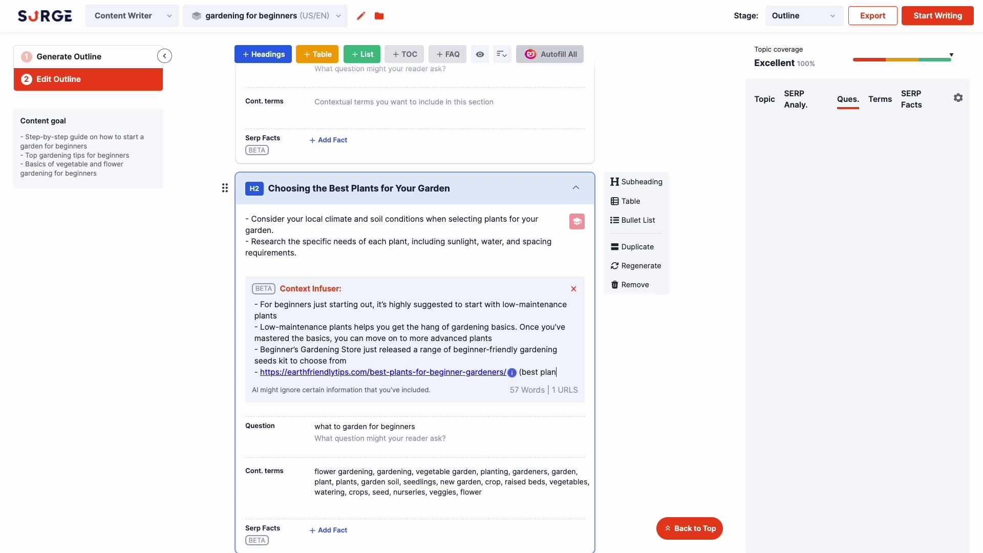
type("ts for beginners")
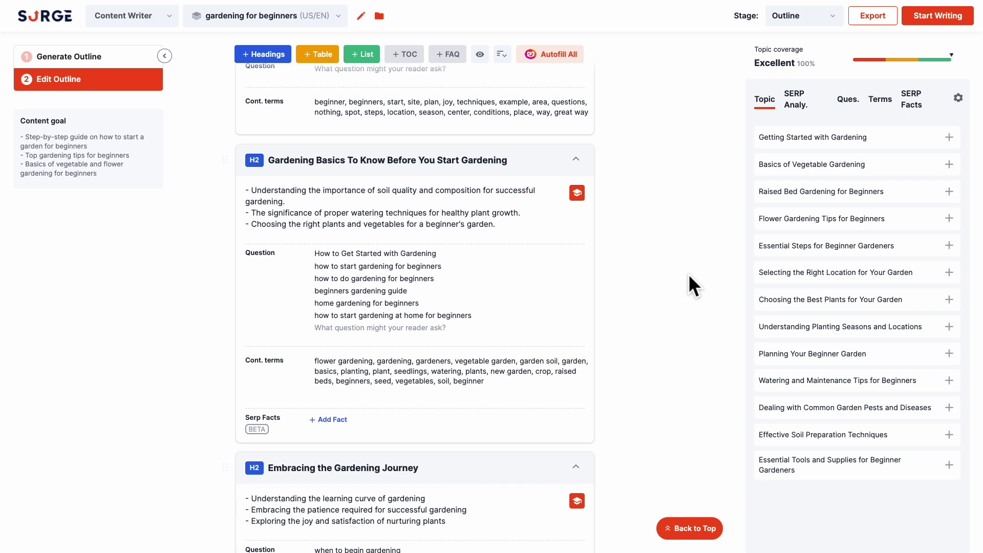
Step: Add the first three suggested SERP facts to Gardening Basics: 10' x 10' garden, year-after-year plants, fence
left_click(905, 109)
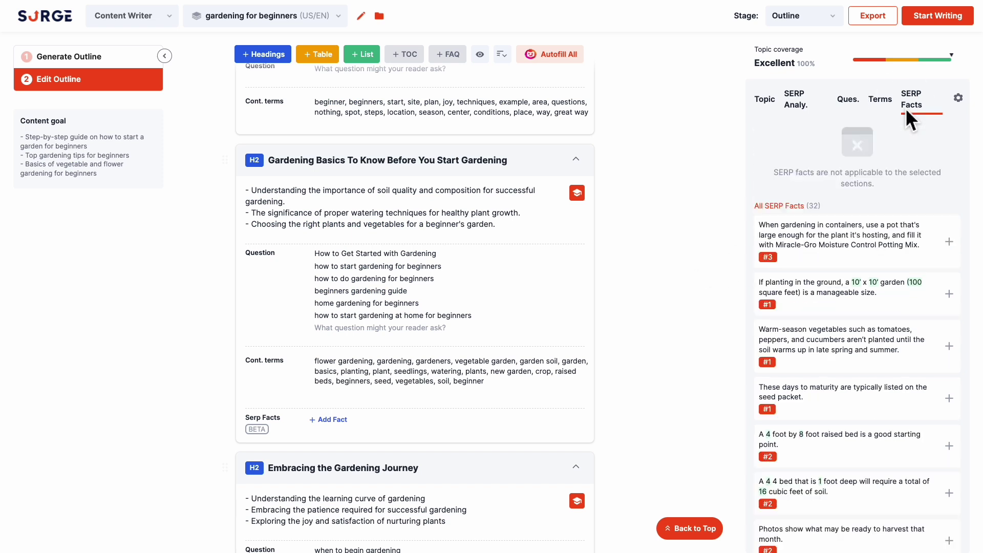
left_click(556, 172)
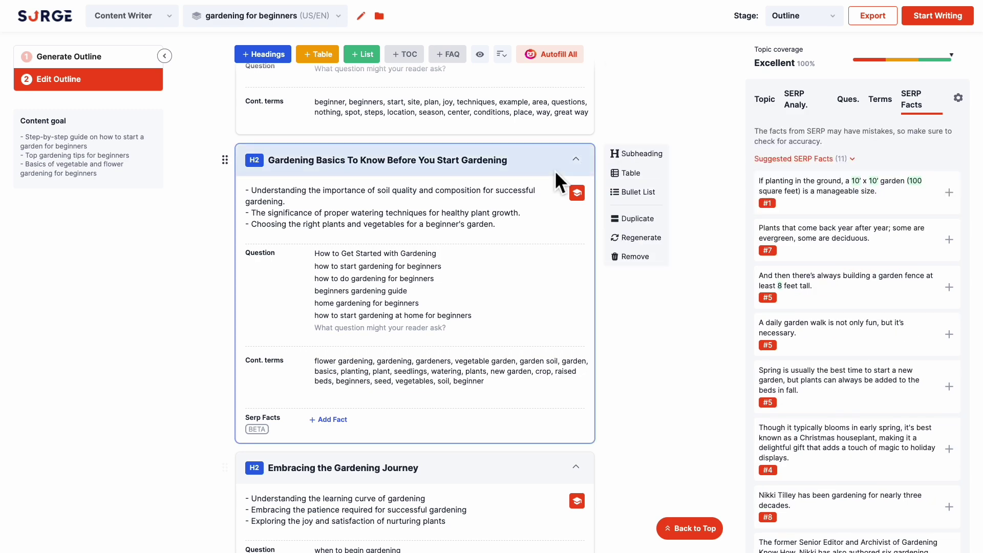
left_click(949, 193)
left_click(949, 193)
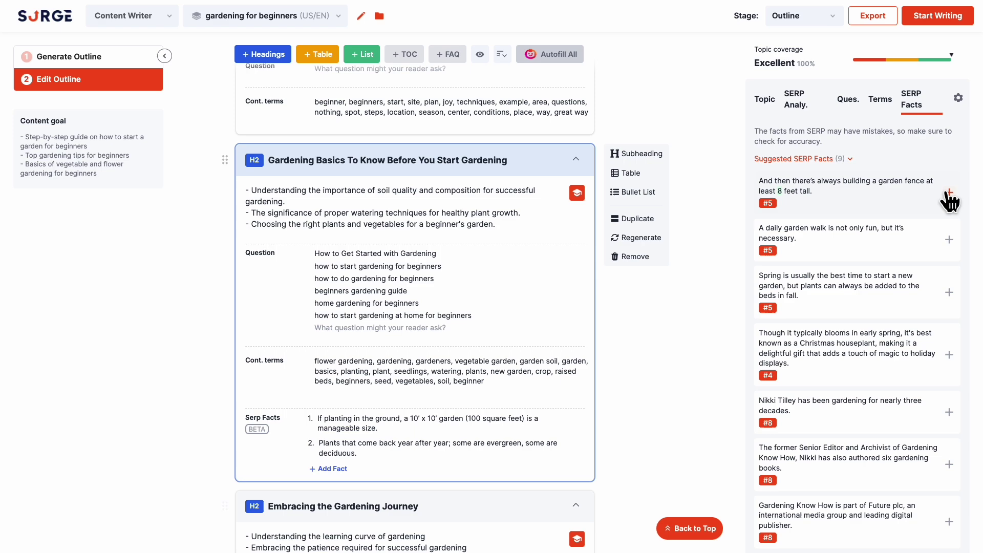
left_click(949, 194)
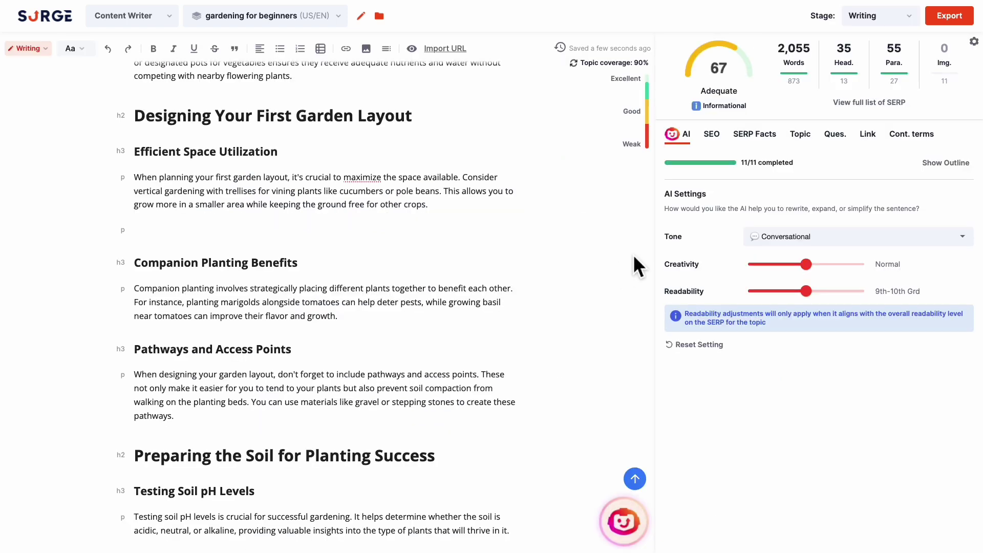
Step: Insert the 10' x 10' garden SERP fact sentence into the article, left unchanged
left_click(759, 136)
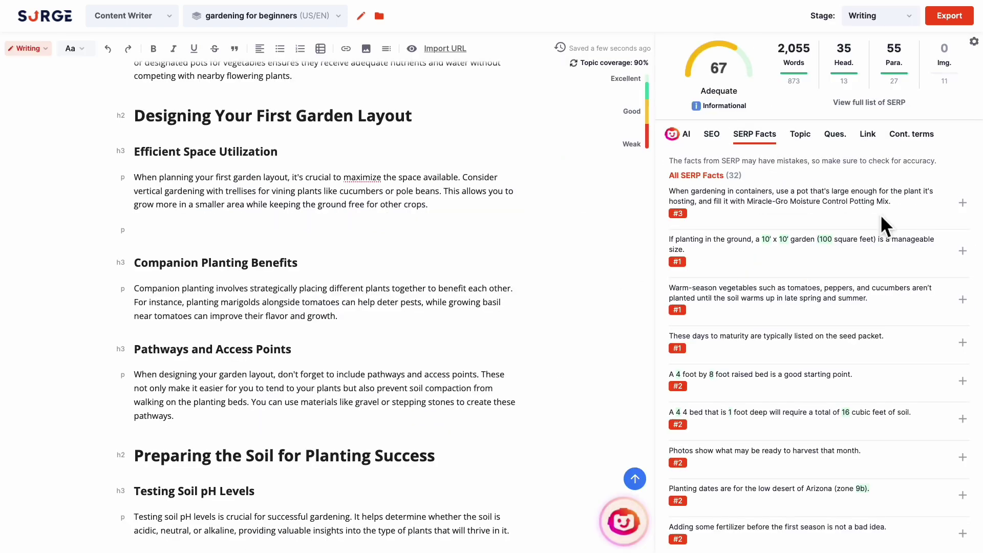
left_click(963, 252)
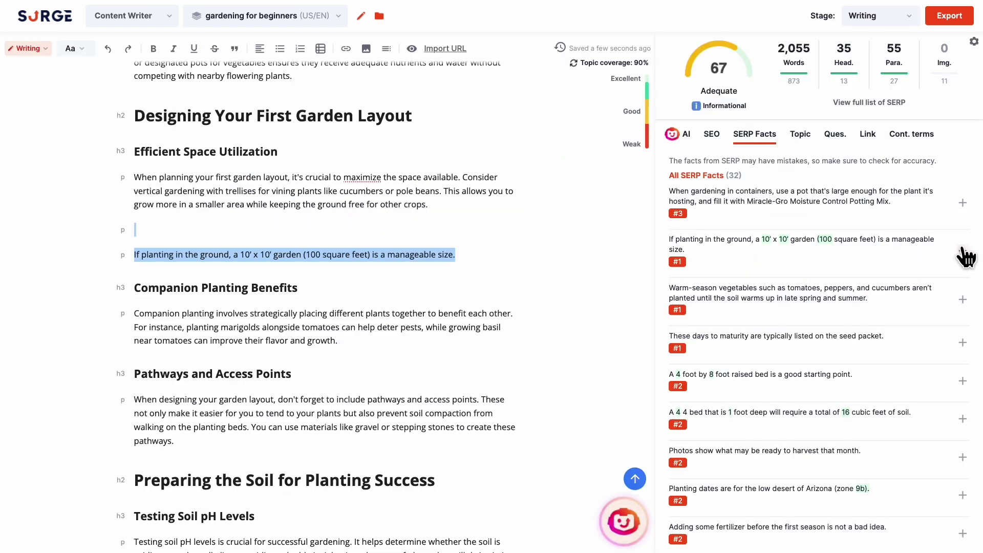
triple_click(388, 255)
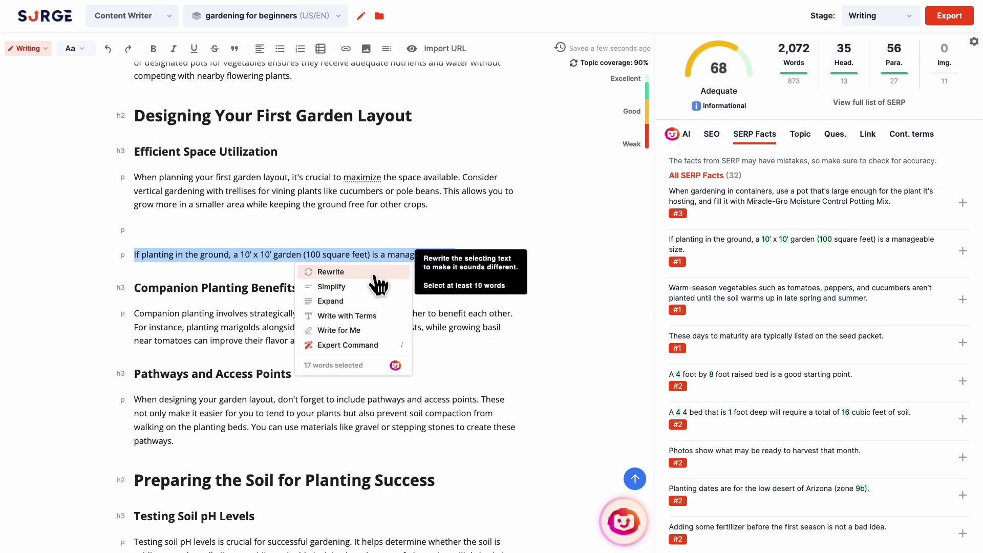
left_click(467, 254)
Step: On a new line, generate and keep an AI paragraph expanding the 10' x 10' garden fact
key("Return")
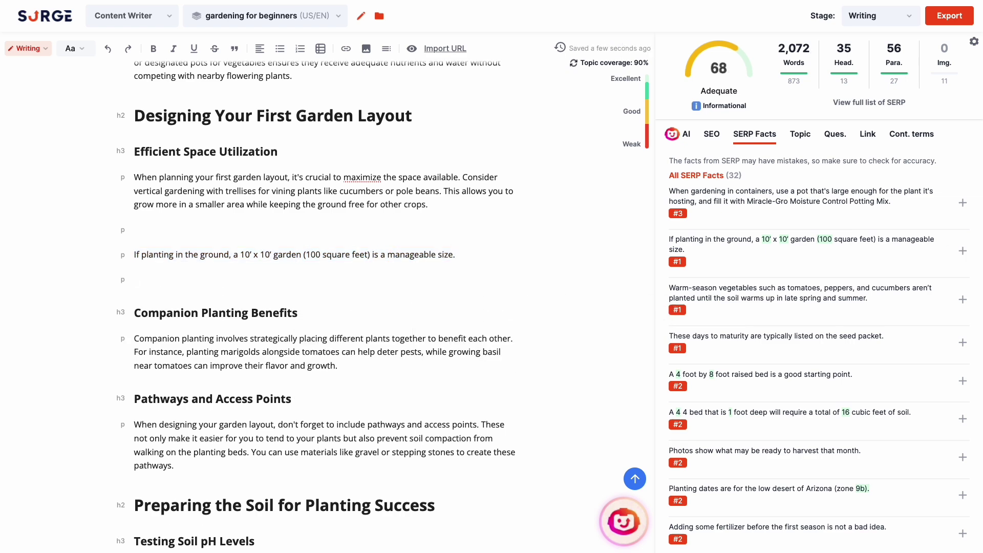
key("Return")
key("slash")
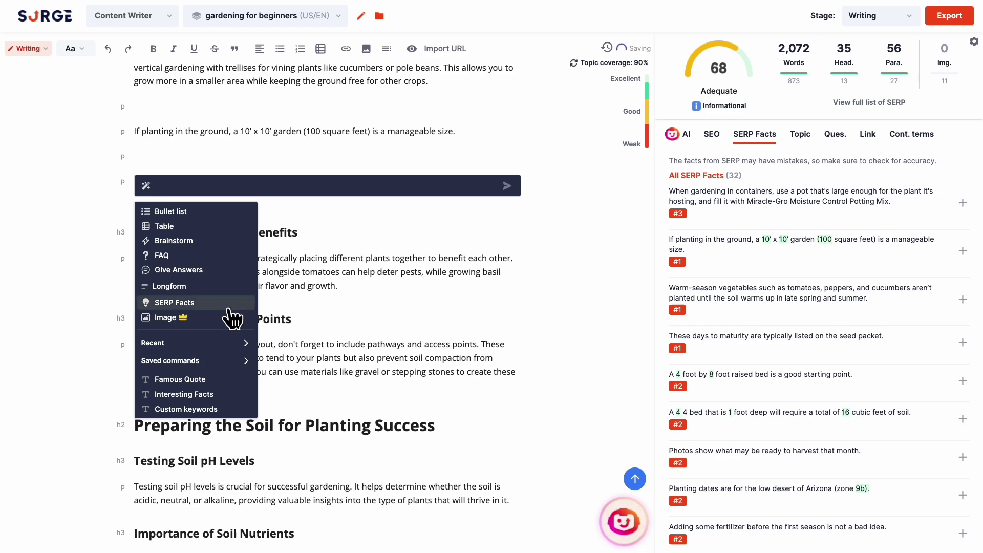
left_click(228, 303)
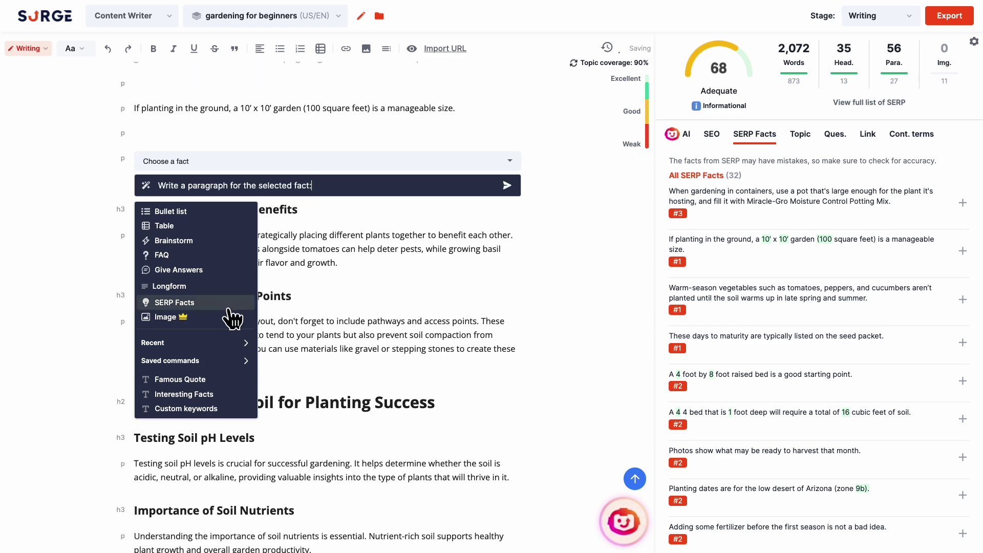
left_click(362, 163)
left_click(363, 163)
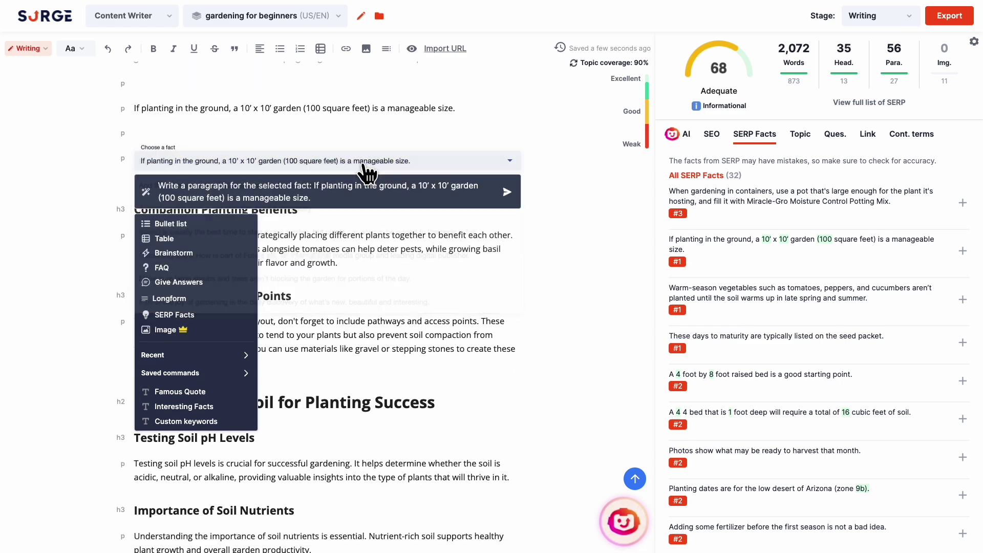
left_click(508, 191)
left_click(514, 233)
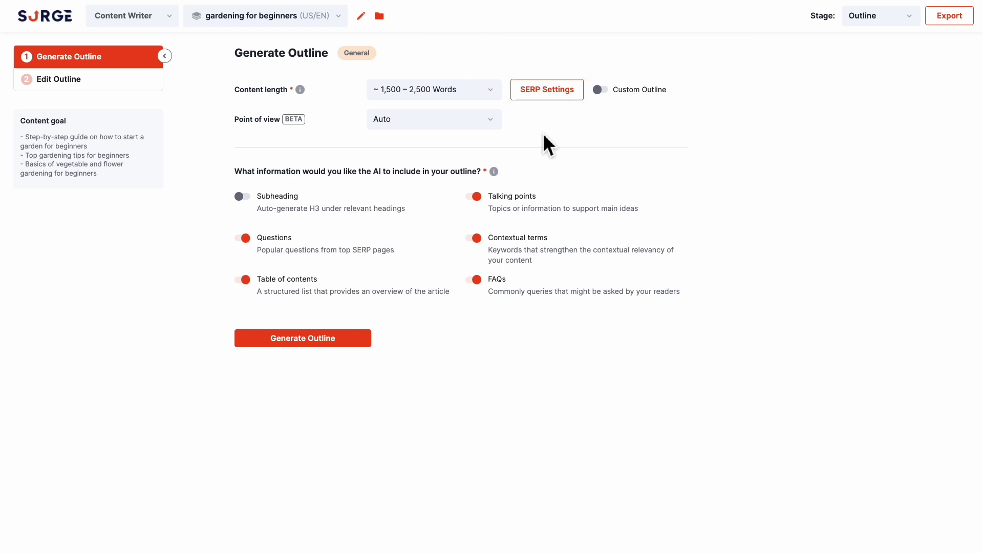
Step: Set the outline's point of view to First person singular (I, me, my, mine)
left_click(488, 121)
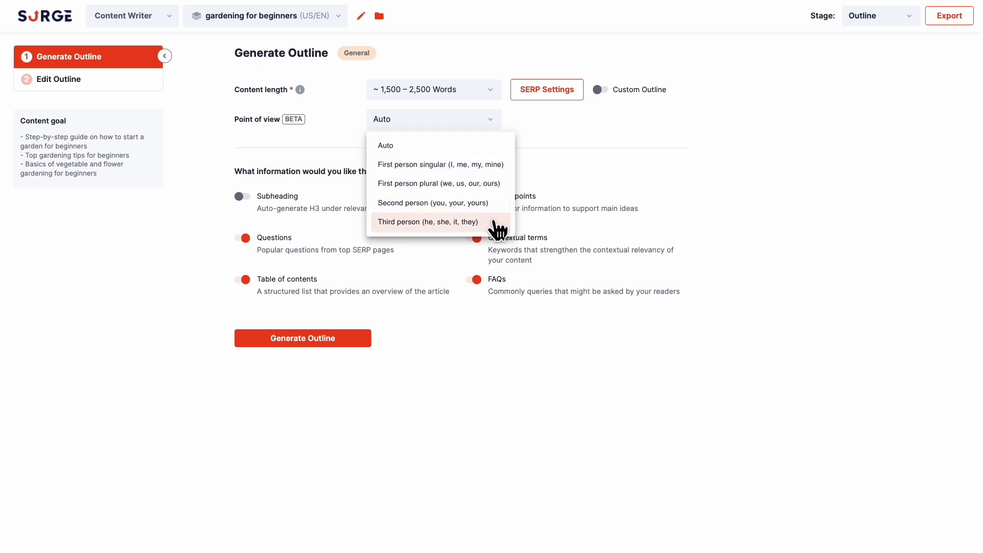
left_click(490, 147)
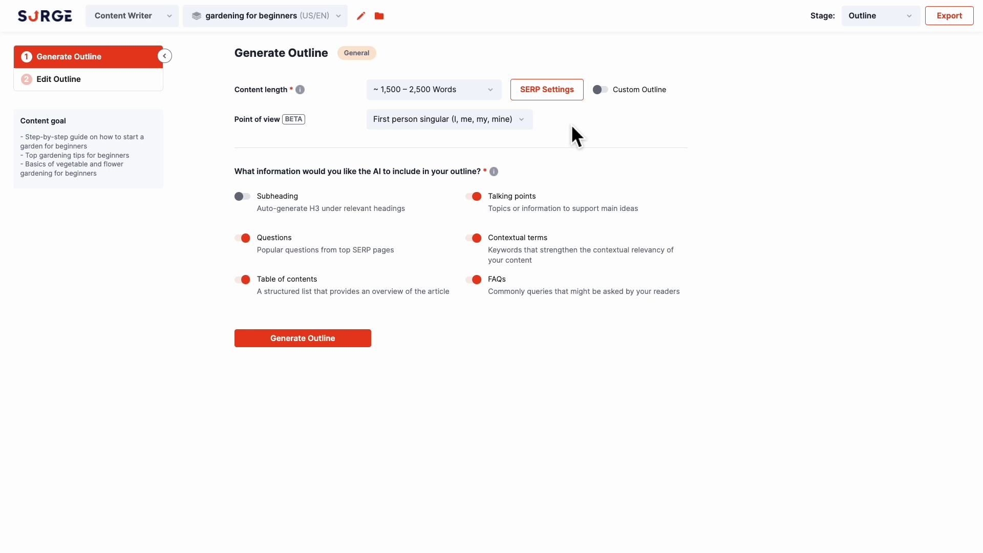
Step: Save the gardeners.com backyard vegetable gardening URL to the SERP competitor list
left_click(547, 91)
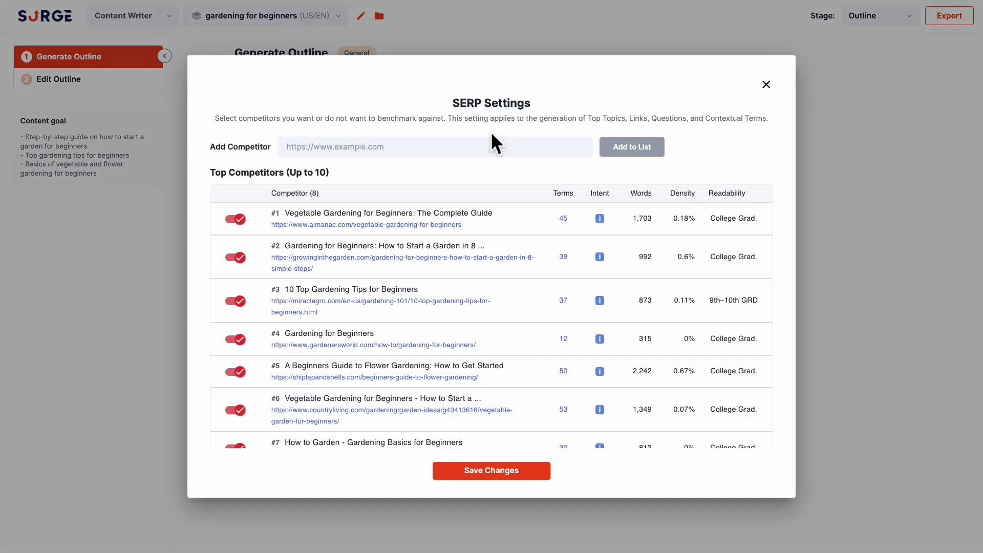
left_click(456, 146)
type("https://www.gardeners.com/how-to/vegetable-gardening/5069.html")
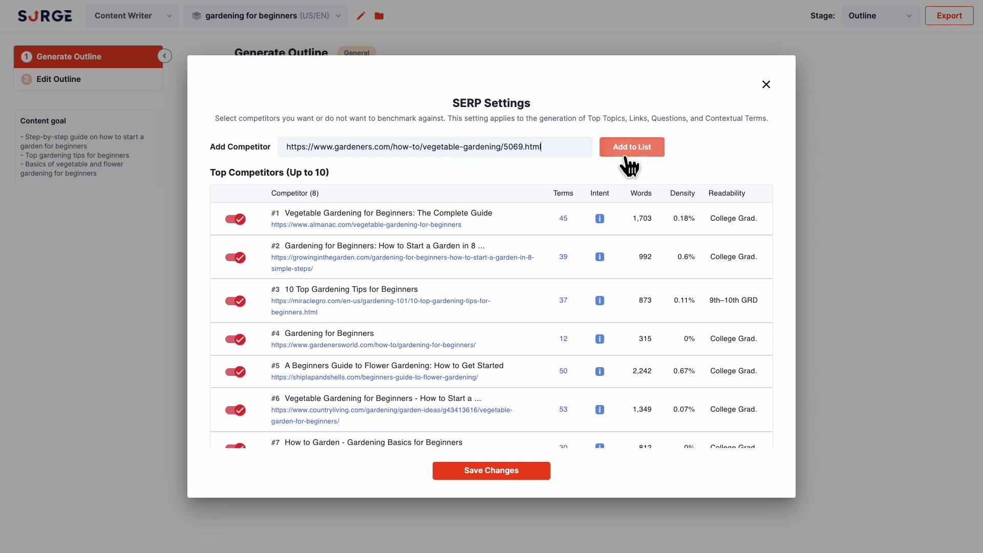
left_click(633, 151)
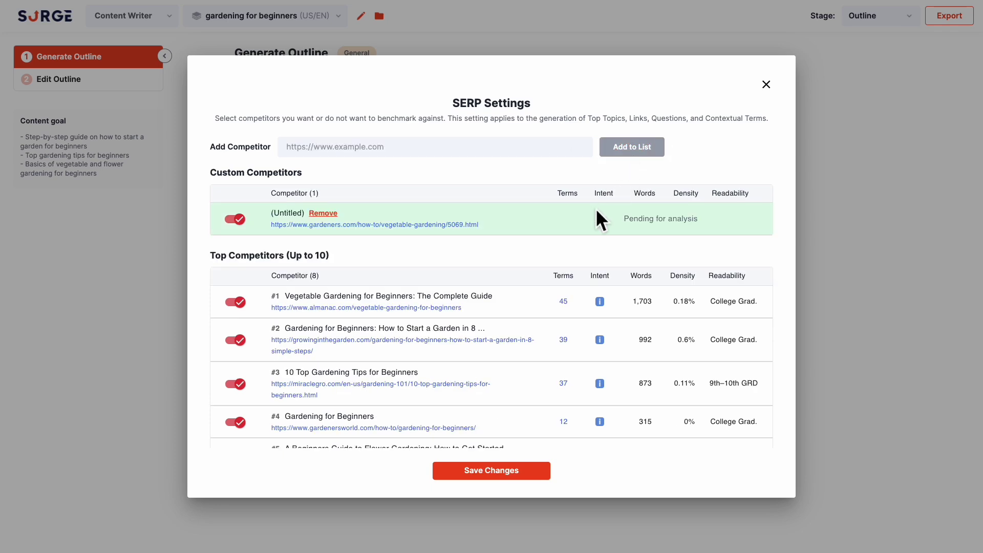
left_click(510, 477)
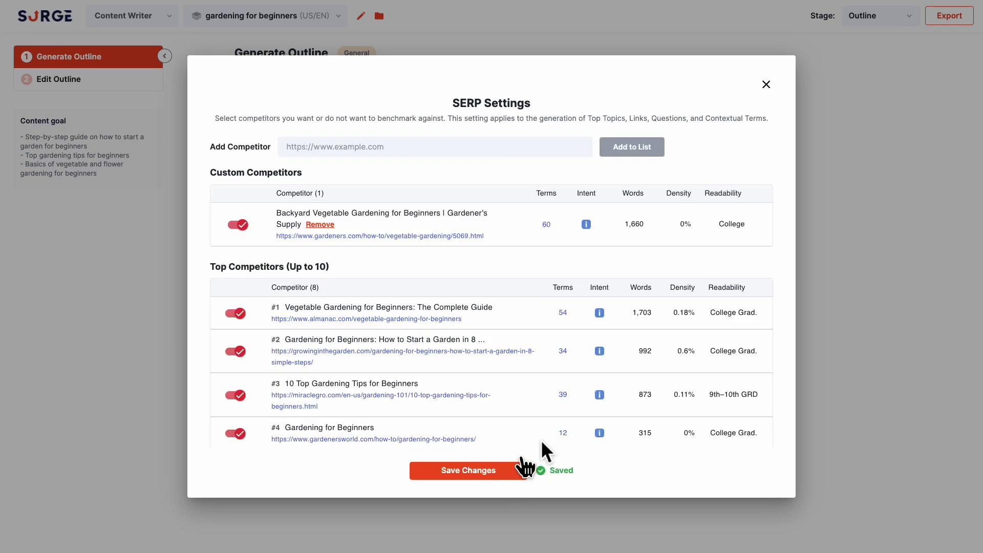
left_click(762, 82)
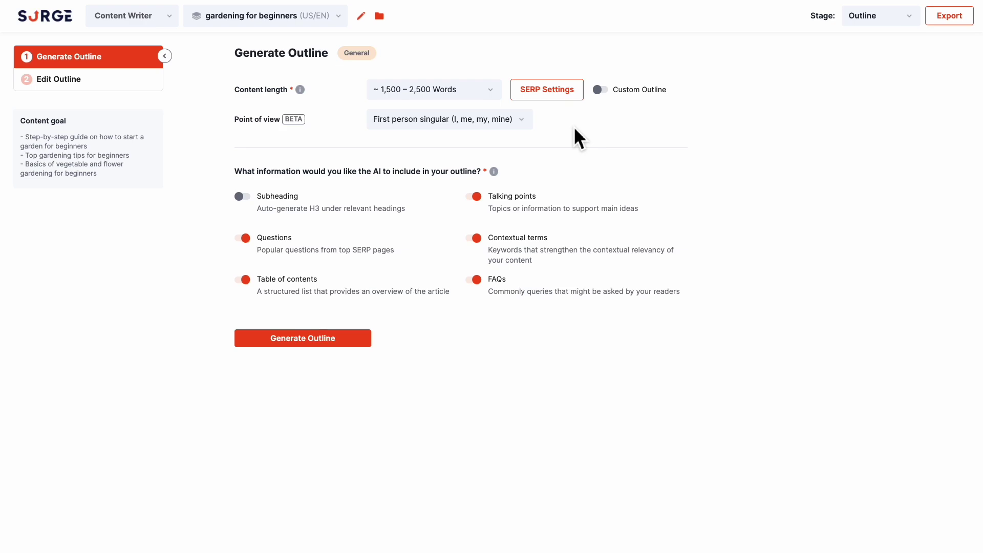
Step: Switch off competitors #3 (miraclegro.com) and #4 (gardenersworld.com) in SERP Settings and save
left_click(556, 95)
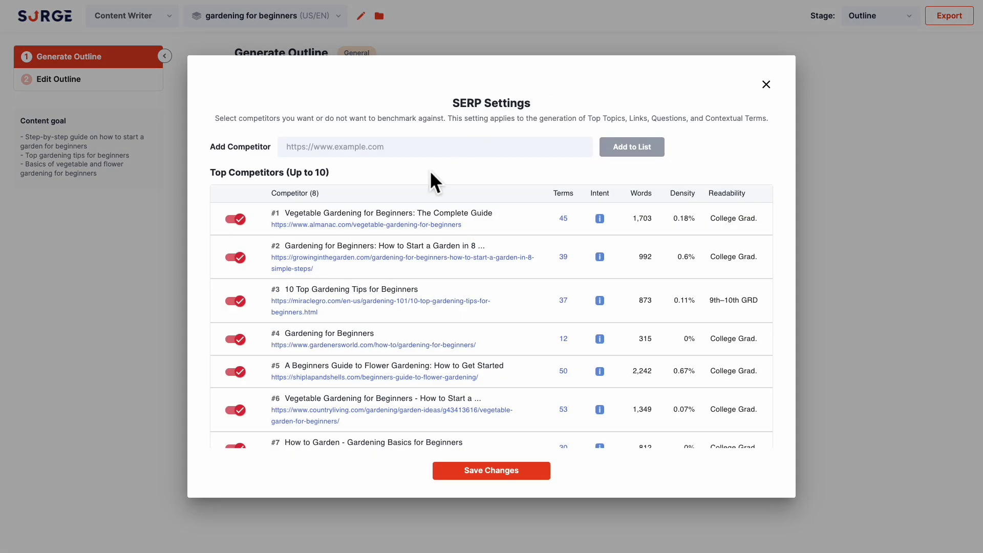
left_click(241, 302)
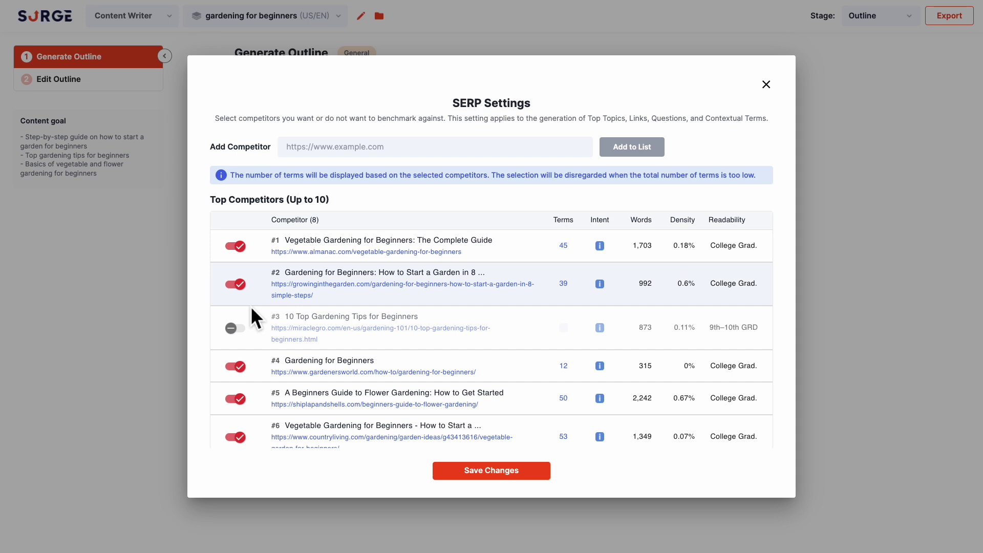
left_click(240, 367)
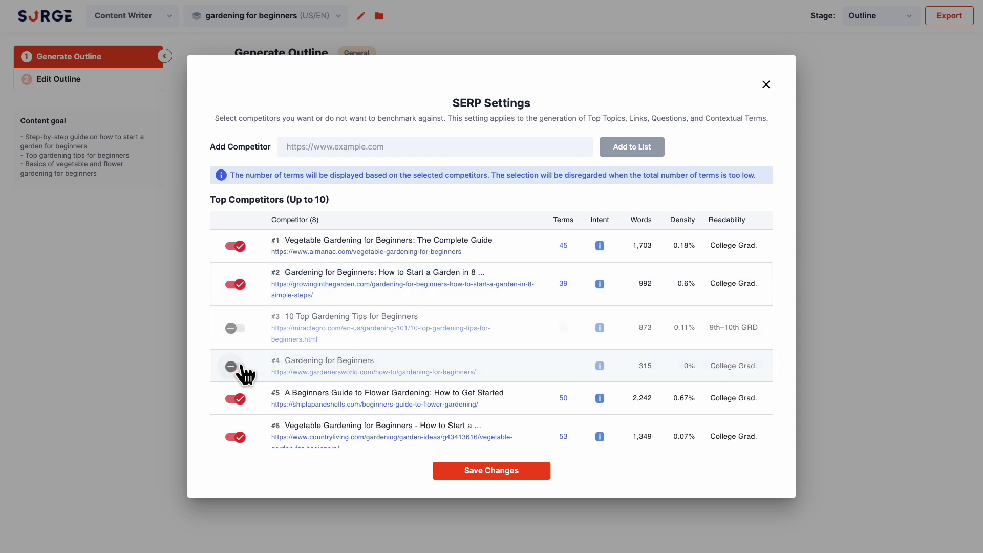
left_click(484, 473)
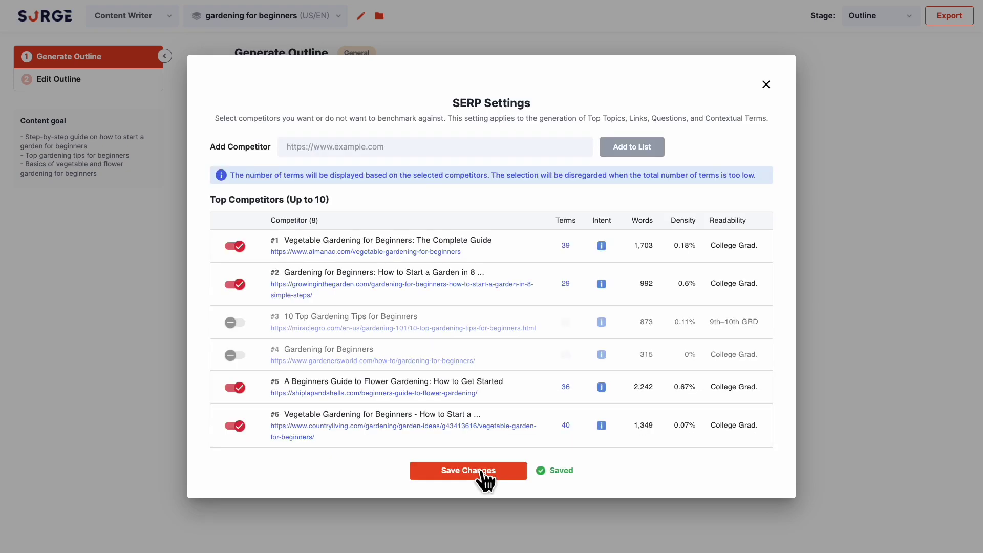
left_click(765, 86)
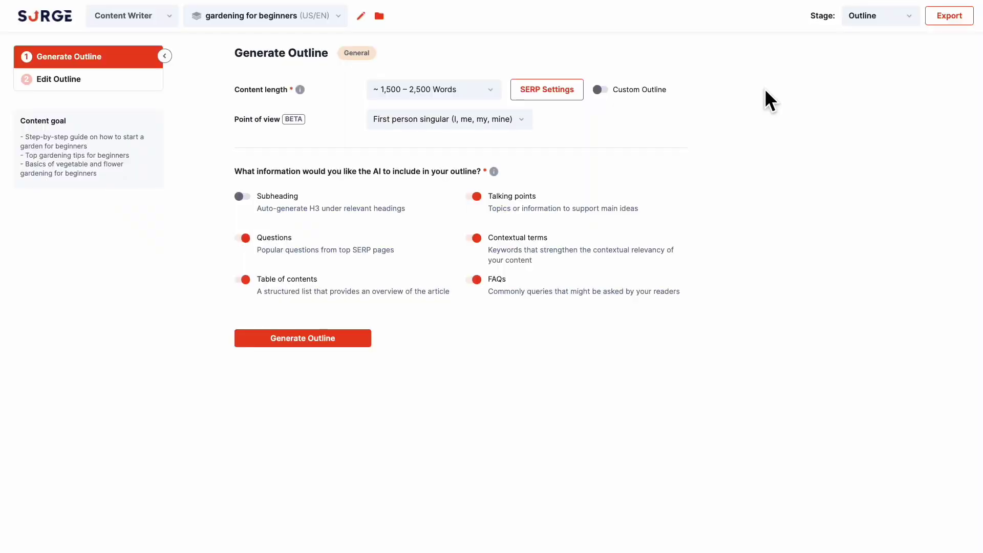